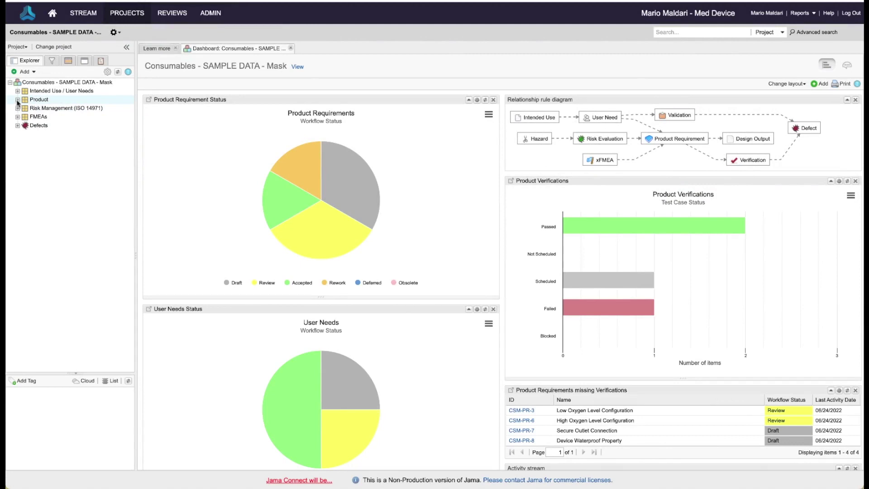
- Send the Functional Product Requirements set for review due 07/01/2022 17:00, including its related verifications
click(17, 99)
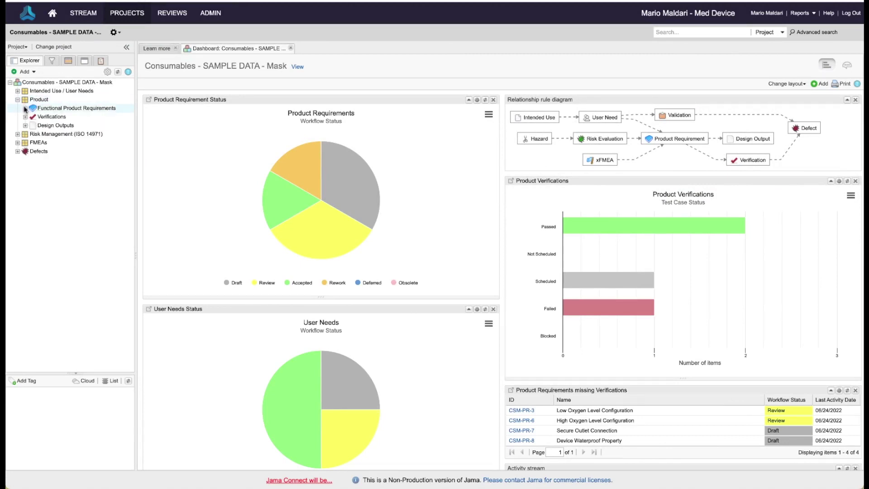
click(25, 108)
right_click(69, 112)
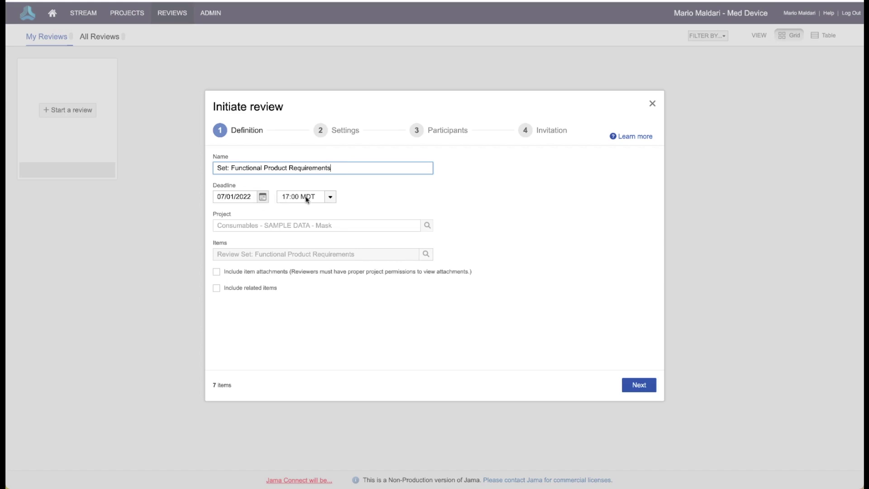
click(217, 289)
scroll(255, 343, down, 2)
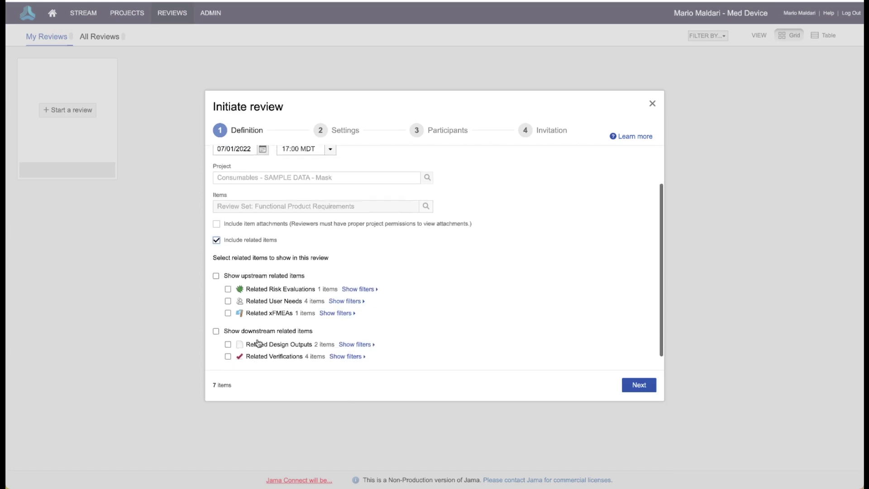
click(227, 344)
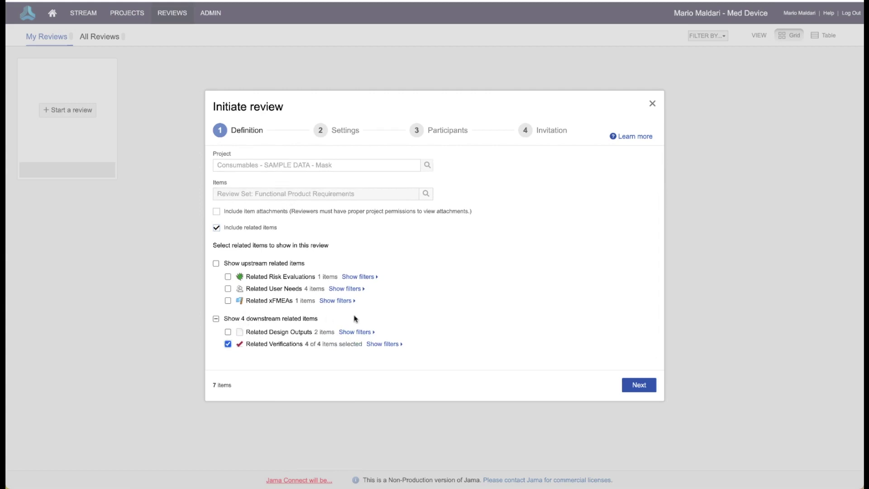
click(639, 385)
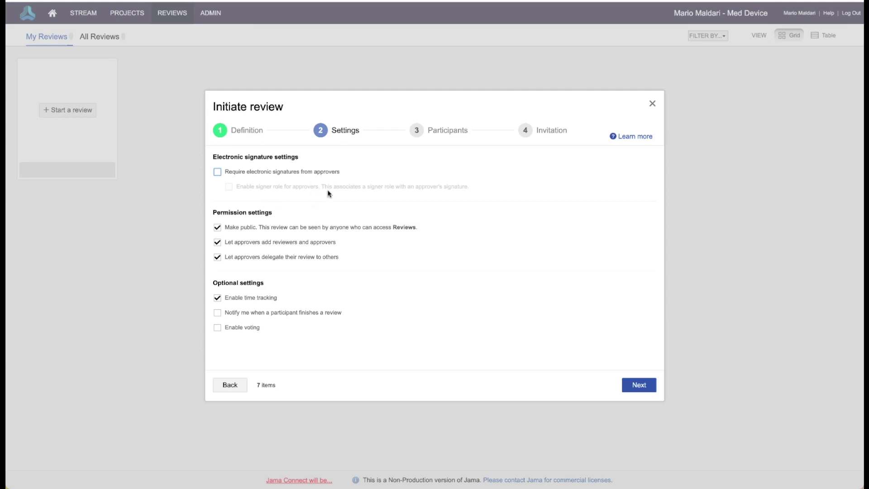
- Turn on notification when a participant finishes, and add the first team member as approver
click(218, 313)
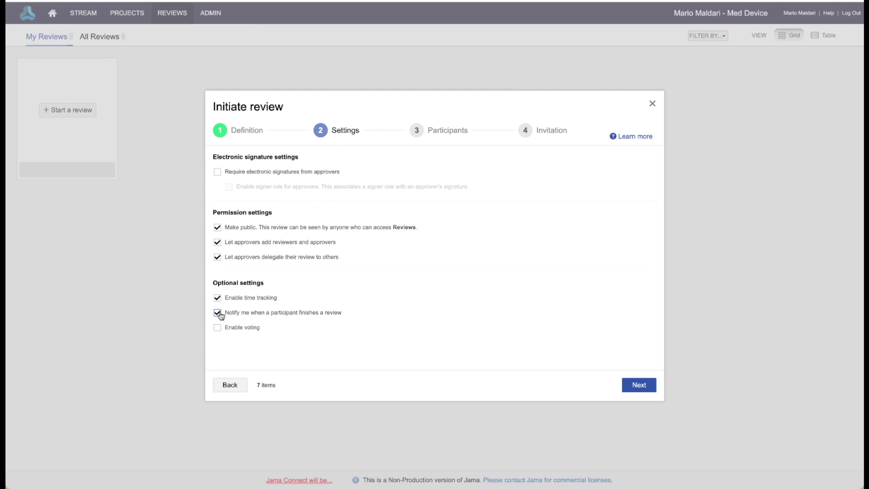
click(638, 385)
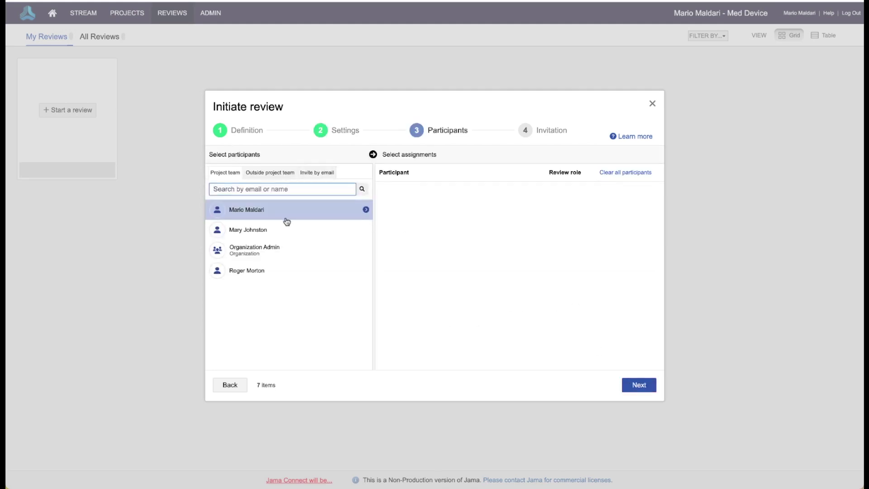
click(287, 217)
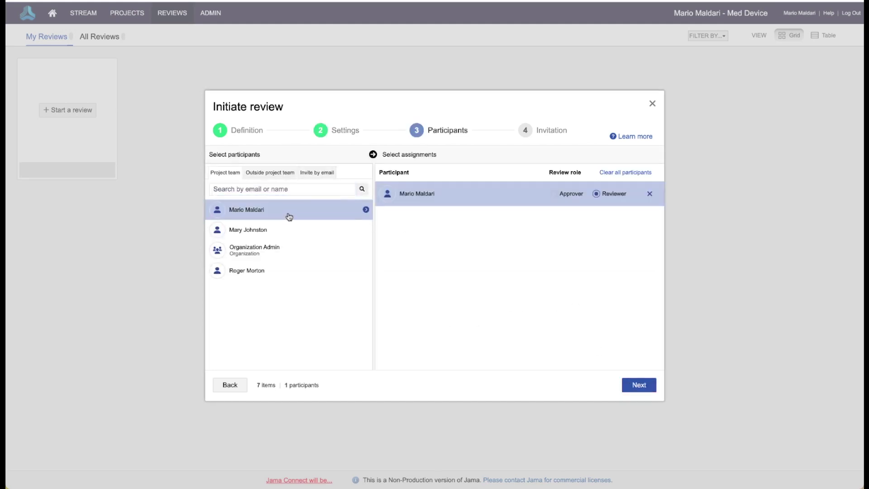
click(554, 194)
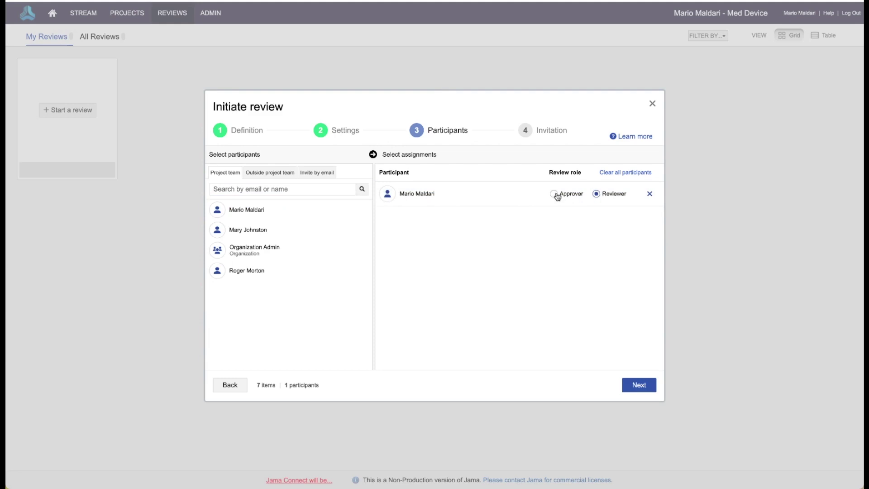
- Add two more team members as reviewers and start an email invitation
click(267, 229)
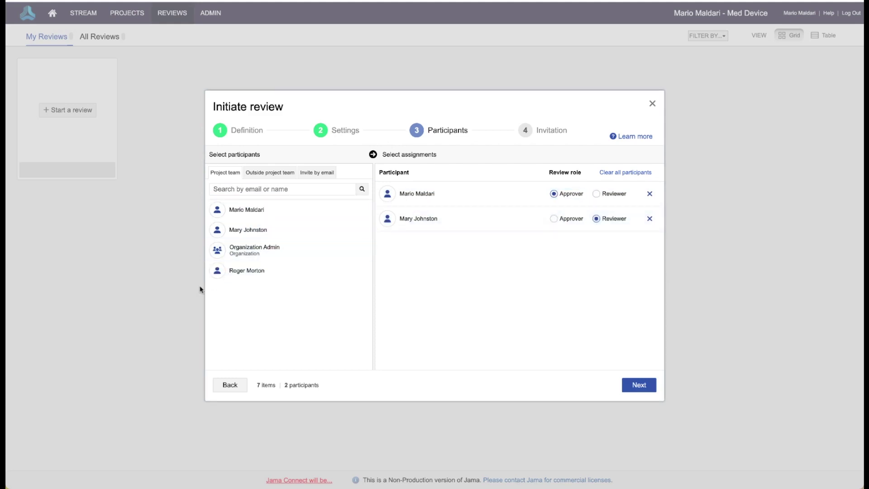
click(239, 274)
click(318, 174)
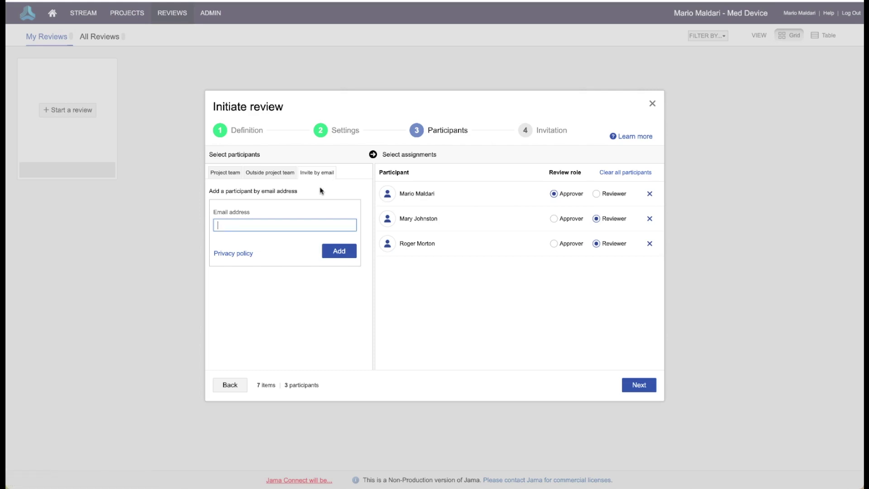
click(300, 227)
click(637, 385)
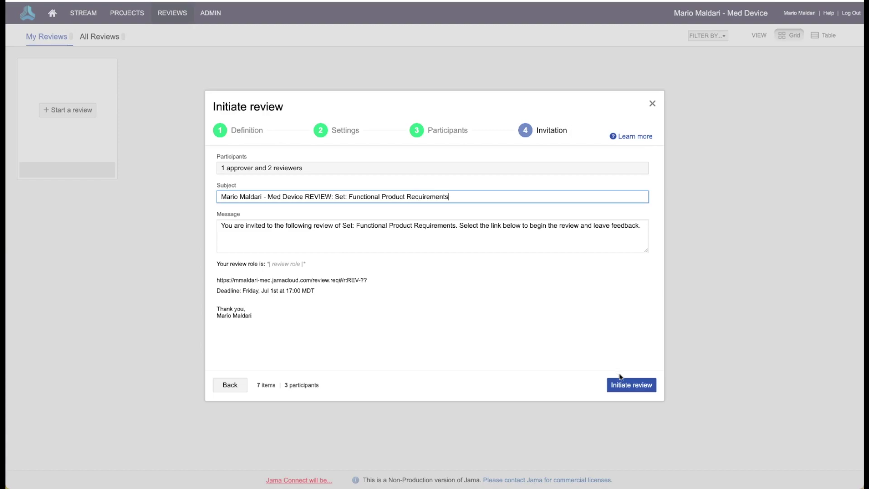
- Initiate the review, dismiss the confirmation, and switch to the invitation email
click(628, 386)
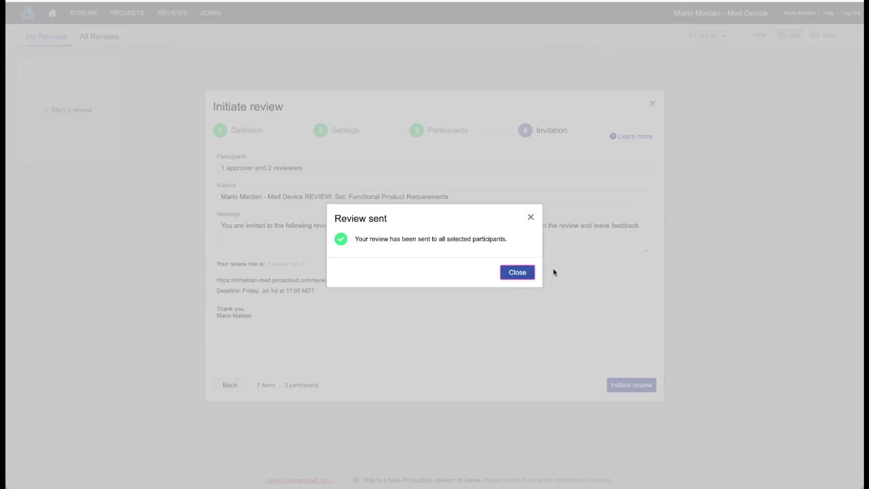
click(517, 273)
key(super+Tab)
key(super+Tab)
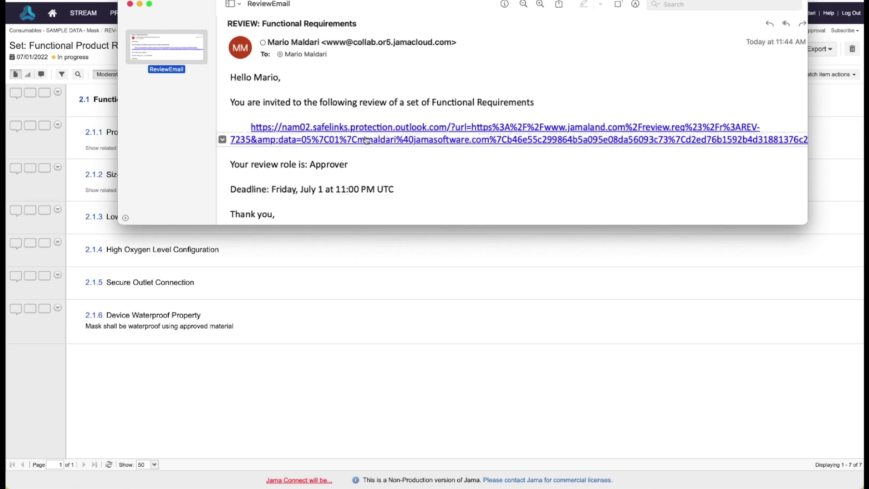
- Close the email, review as approver, approve heading 2.1, and show 2.1.1's related items
click(271, 260)
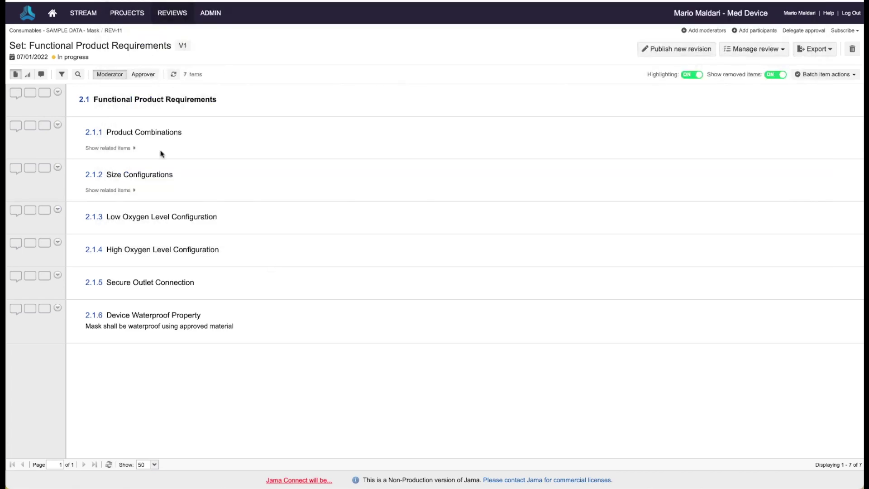
click(144, 76)
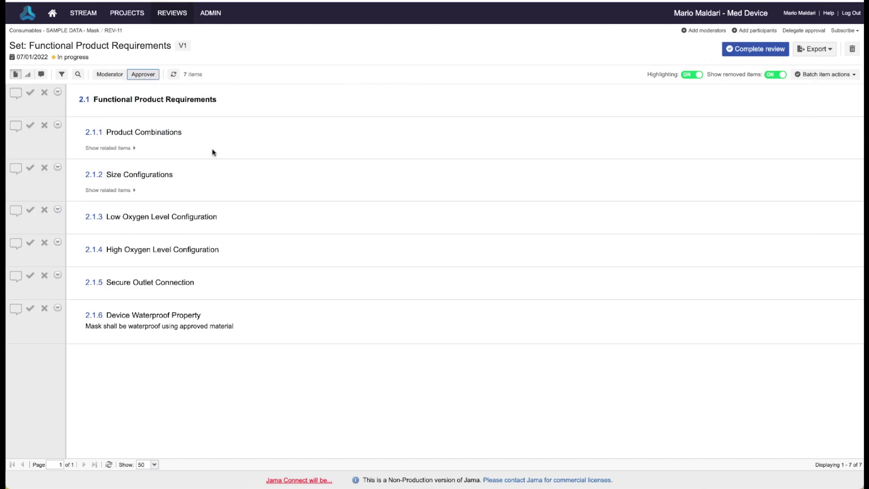
click(30, 93)
click(105, 148)
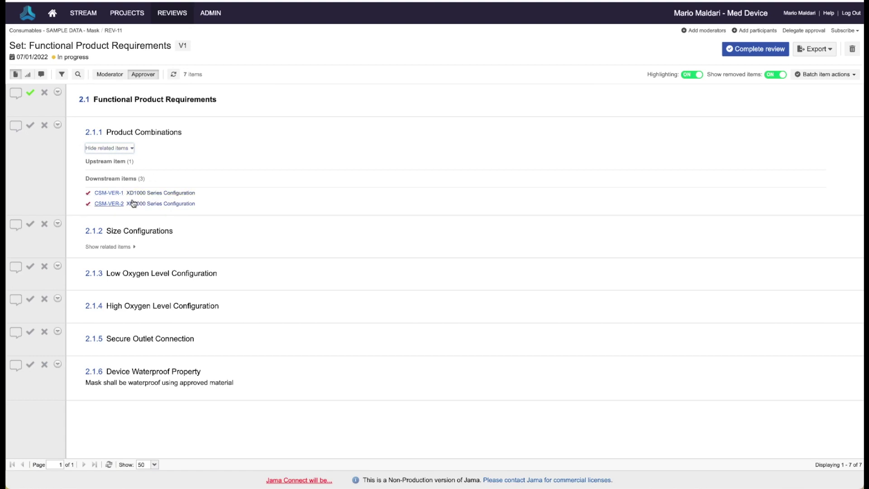
- Approve items 2.1.1 through 2.1.5, from Product Combinations to Secure Outlet Connection
click(32, 129)
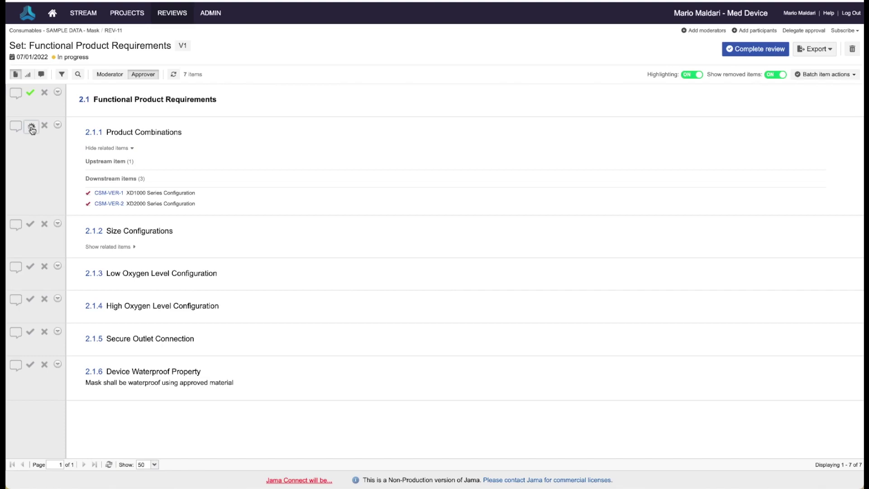
click(30, 224)
click(30, 266)
click(30, 299)
click(30, 332)
- Highlight 'using approved material' in 2.1.6 and post an issue comment asking for more specificity, mentioning a teammate
click(234, 381)
drag(234, 380, 163, 384)
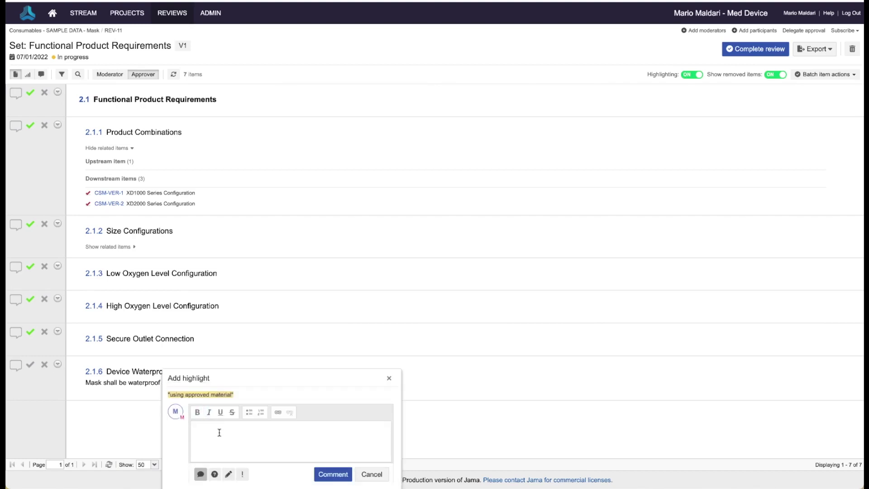
text(uld be more specific @)
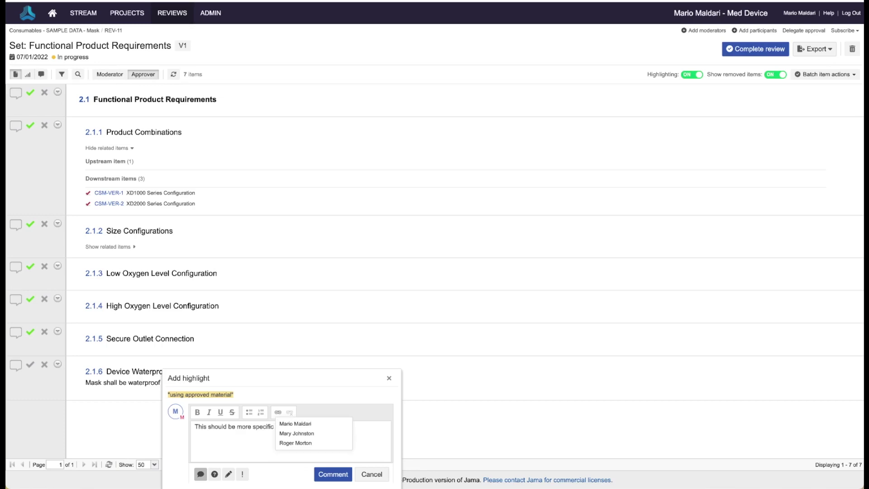
click(305, 434)
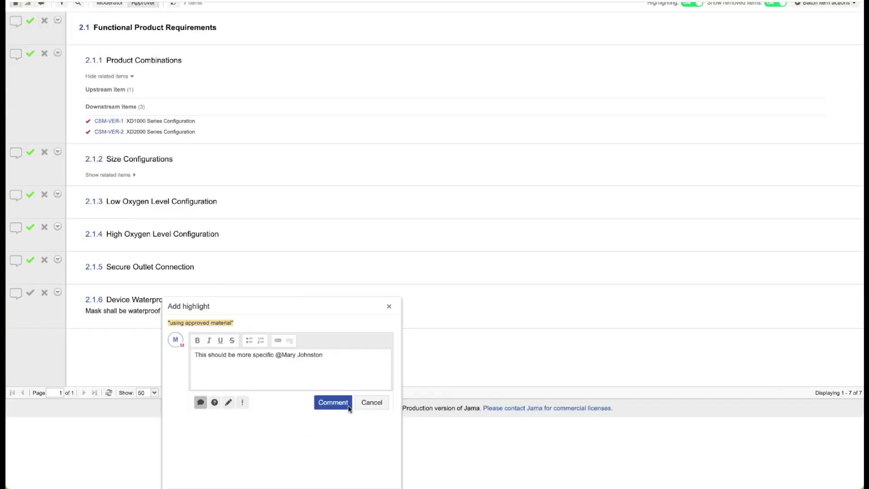
text(FYI)
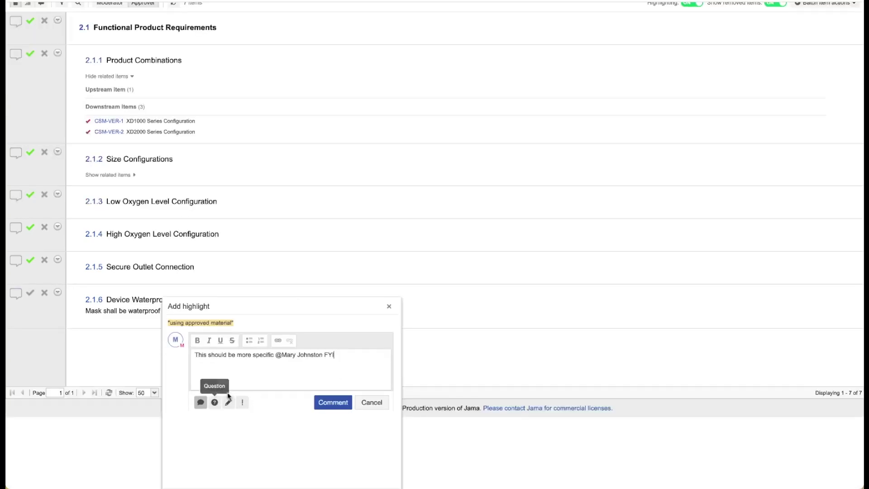
click(240, 402)
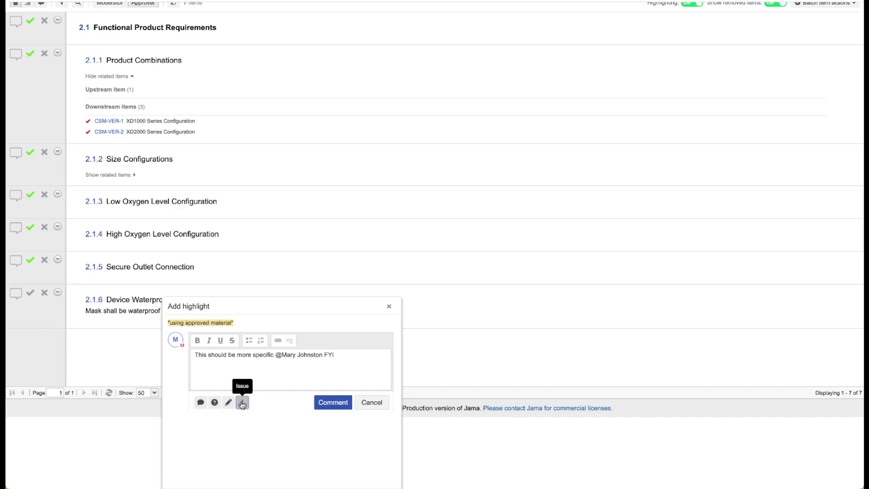
click(334, 402)
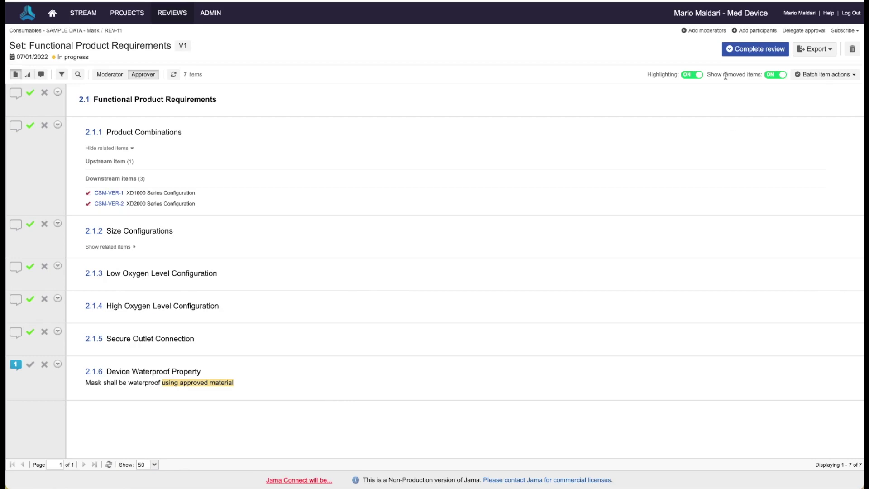
- Complete the review and finish it by requesting a new revision
click(754, 53)
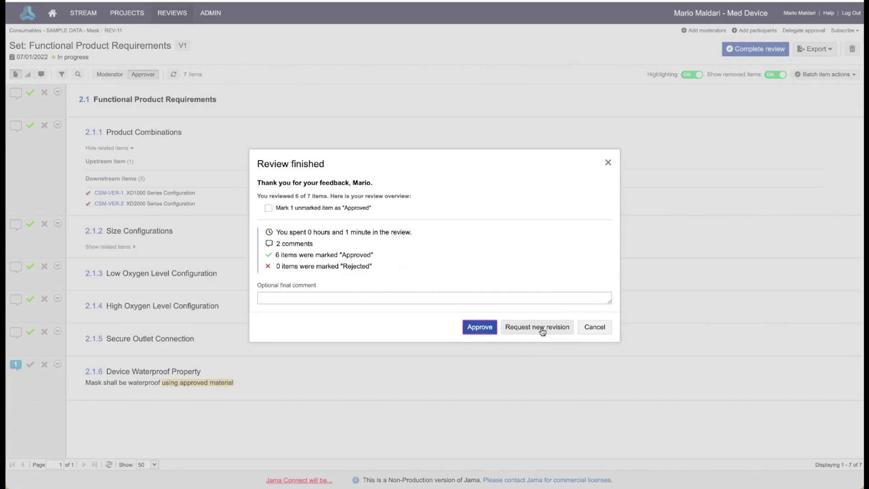
click(490, 332)
click(483, 330)
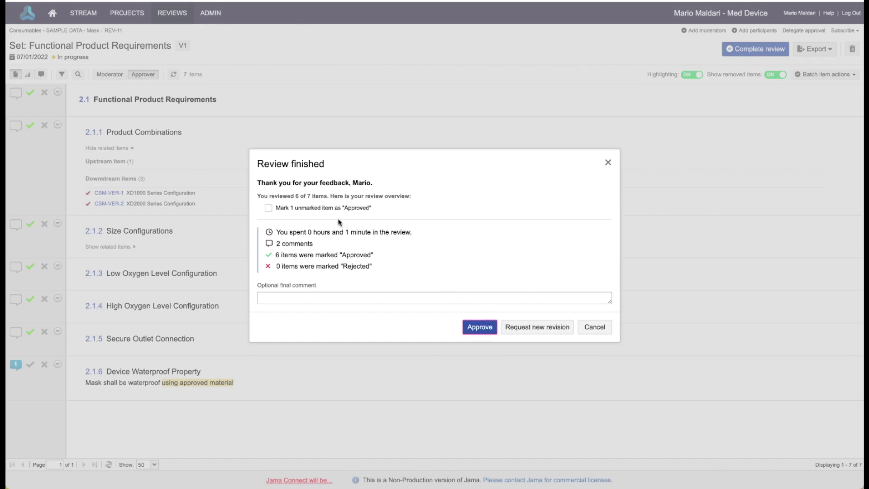
click(543, 331)
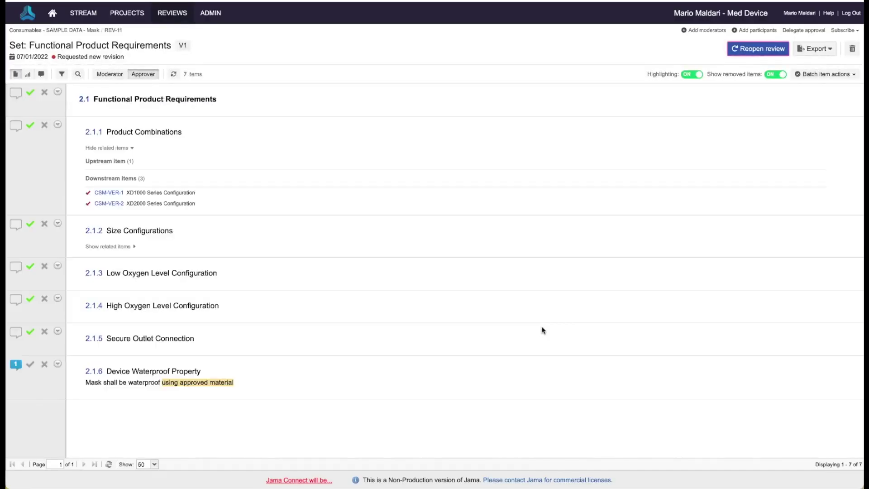
- In moderator view, check the 2.1.6 comments, then open Device Waterproof Property for editing
click(109, 75)
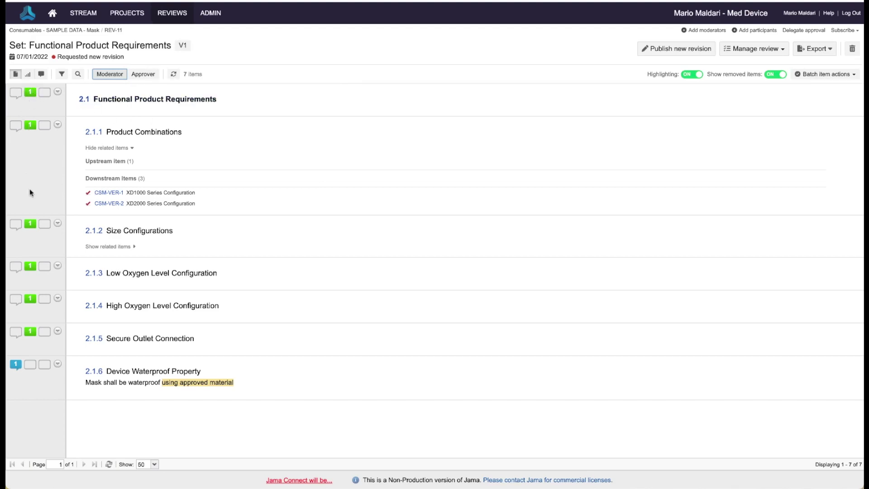
click(16, 365)
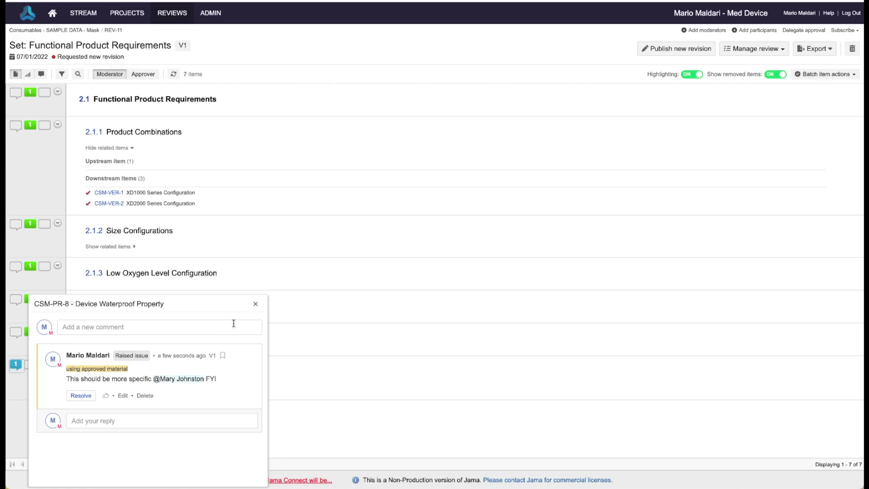
click(255, 304)
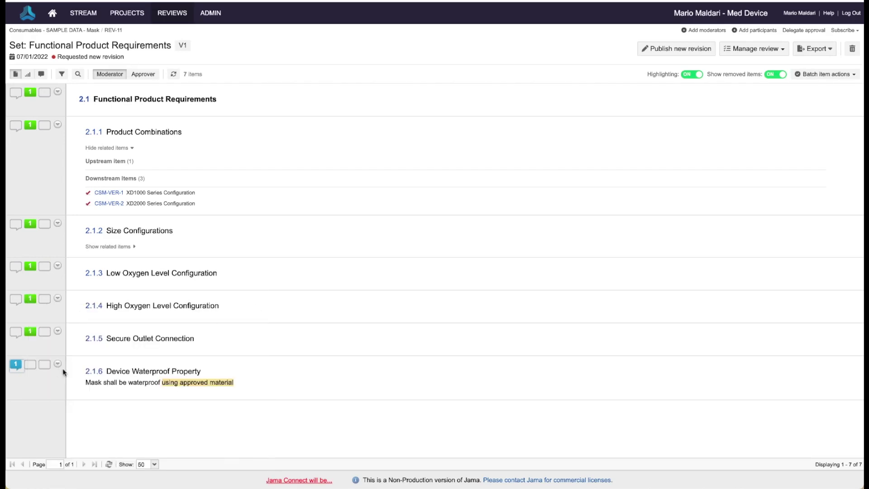
click(144, 370)
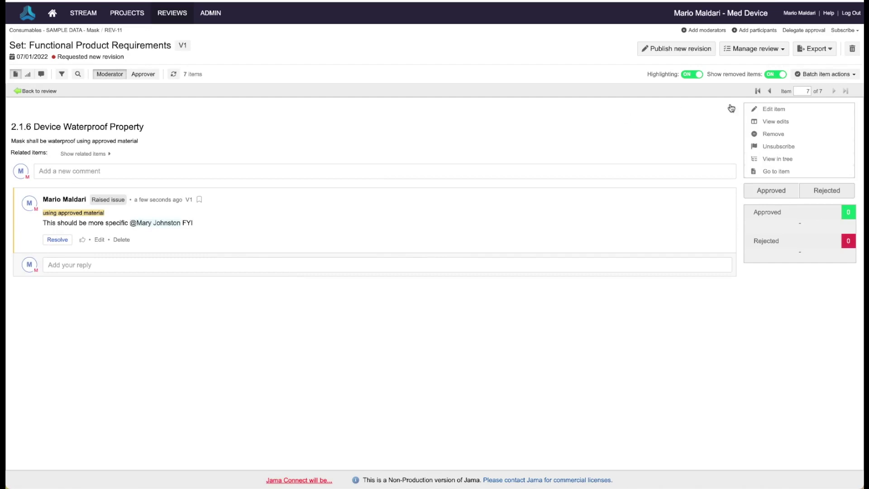
click(768, 110)
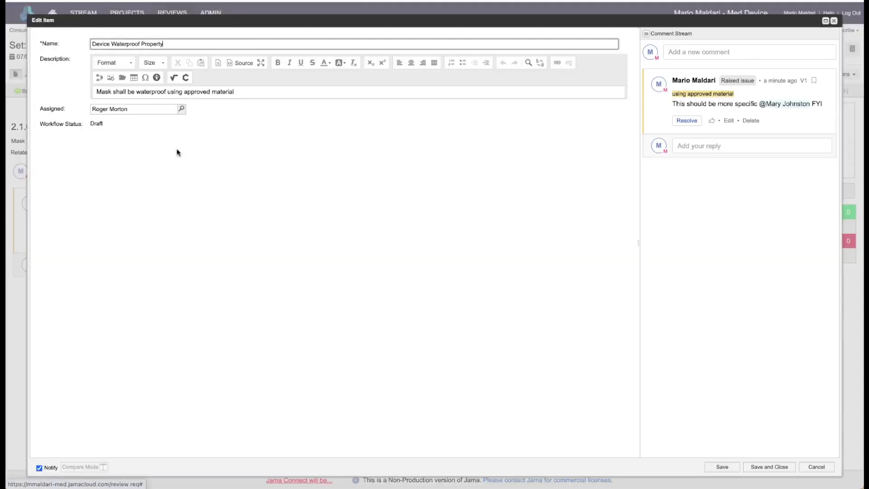
- Append 'per vendor specification', resolve the issue replying 'Updated with vendor specific data', then save and commit
click(251, 92)
text(per vendor specification X)
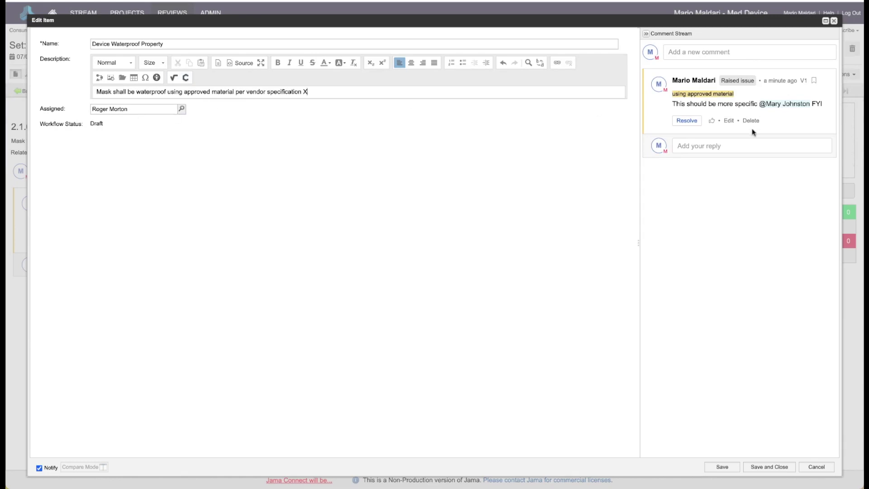
click(688, 121)
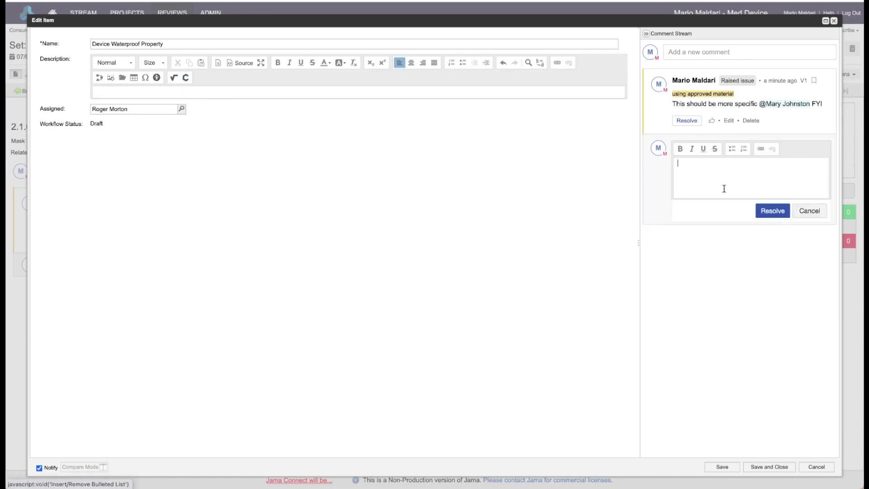
text(Updated with vendor specific data)
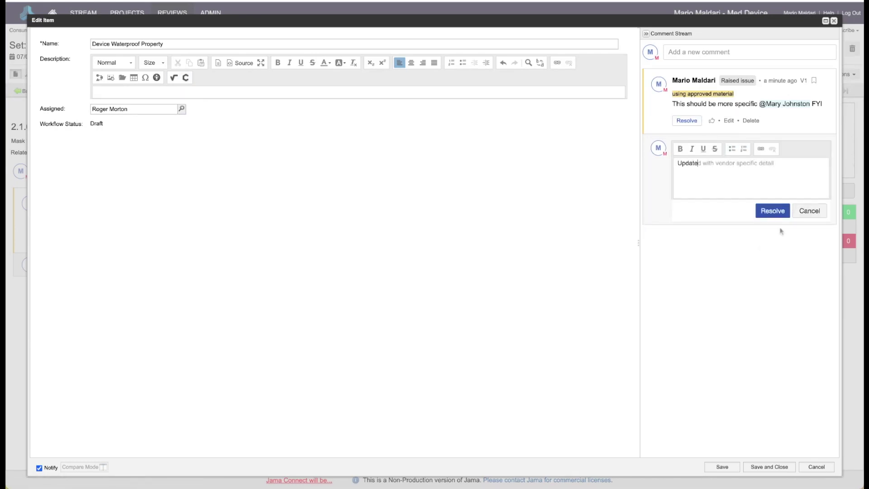
click(772, 211)
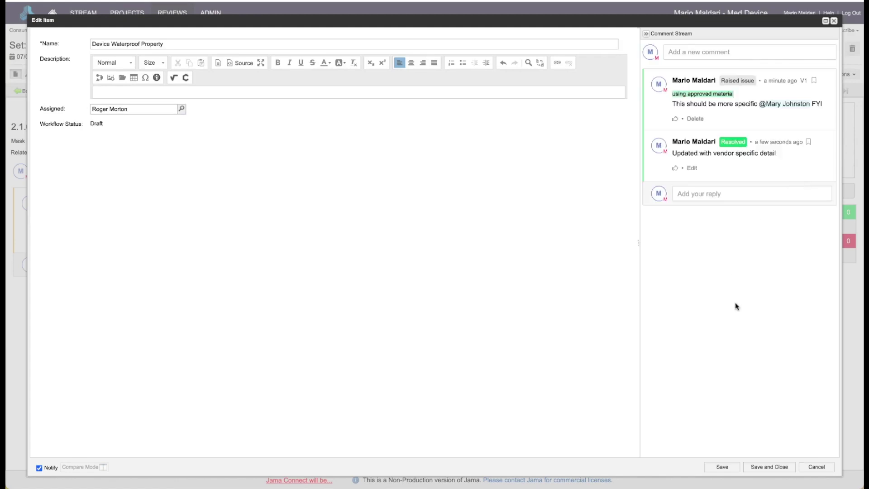
click(777, 466)
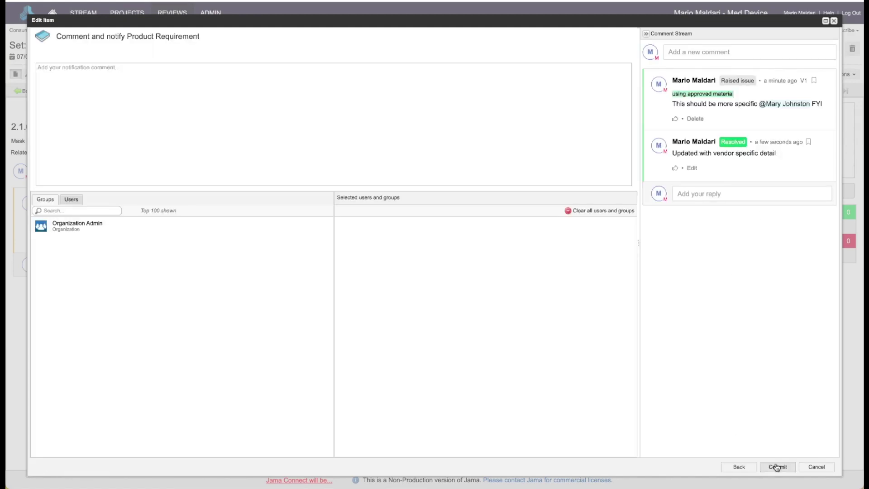
click(778, 466)
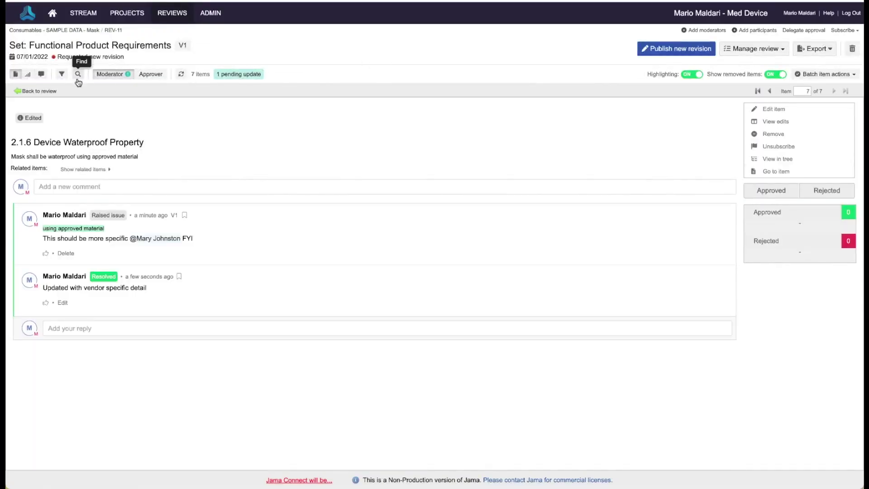
- Publish a new revision of the review and confirm it
click(669, 49)
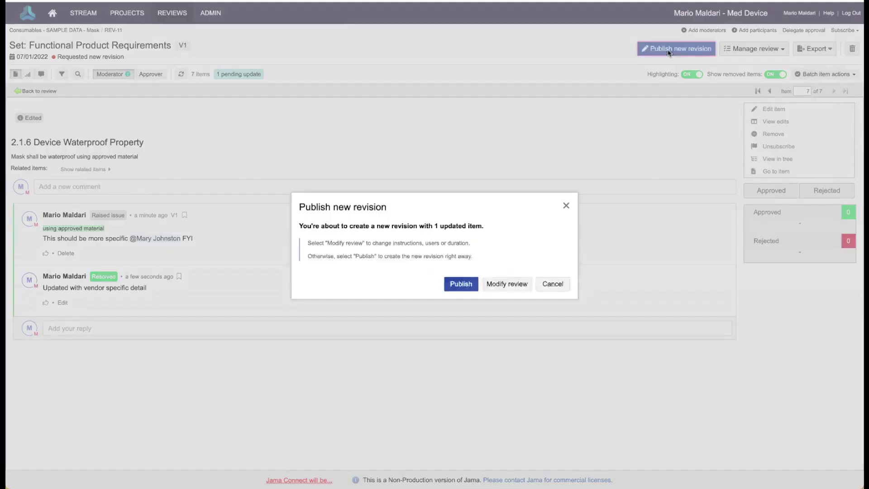
click(455, 287)
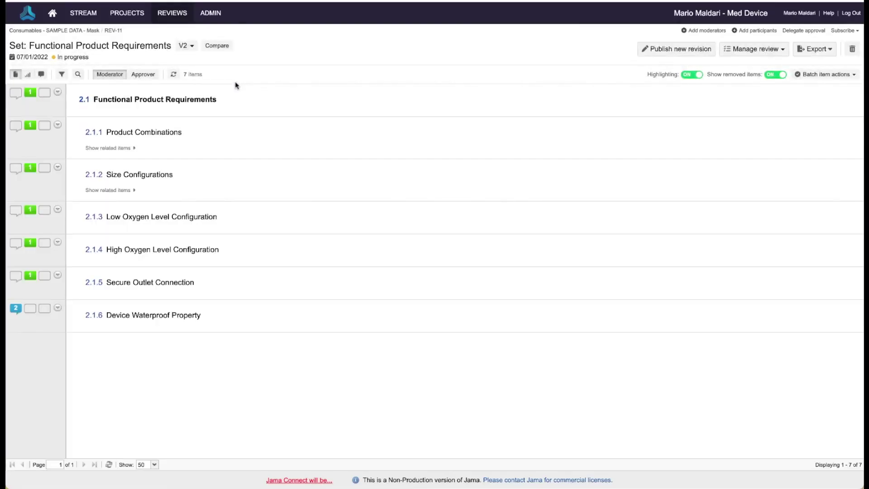
- Pick V1 from the version list and compare it with the current V2
click(192, 46)
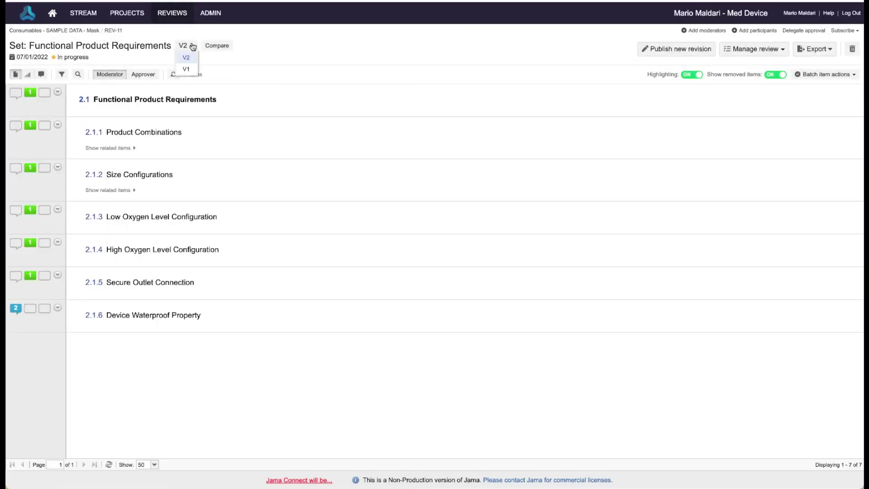
click(190, 69)
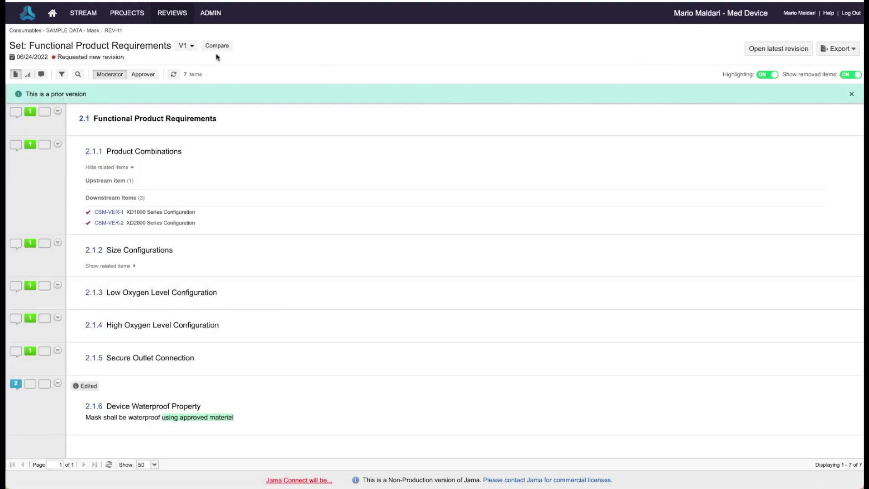
click(216, 47)
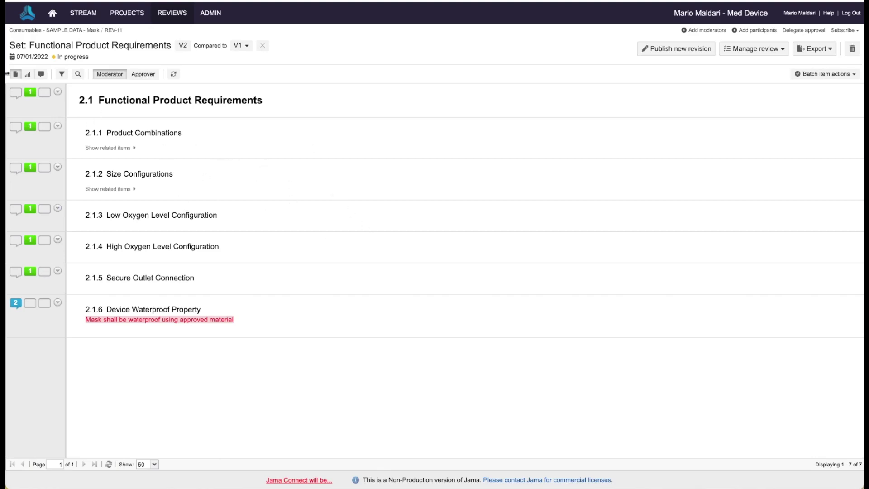
- Show the V2 review's participant and item progress: 6 approved, 1 not reviewed, 2 open comments
click(28, 74)
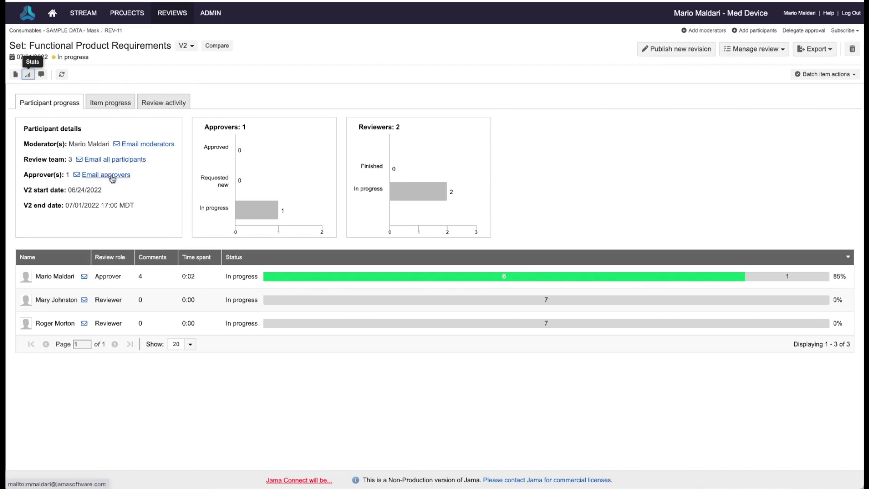
click(118, 103)
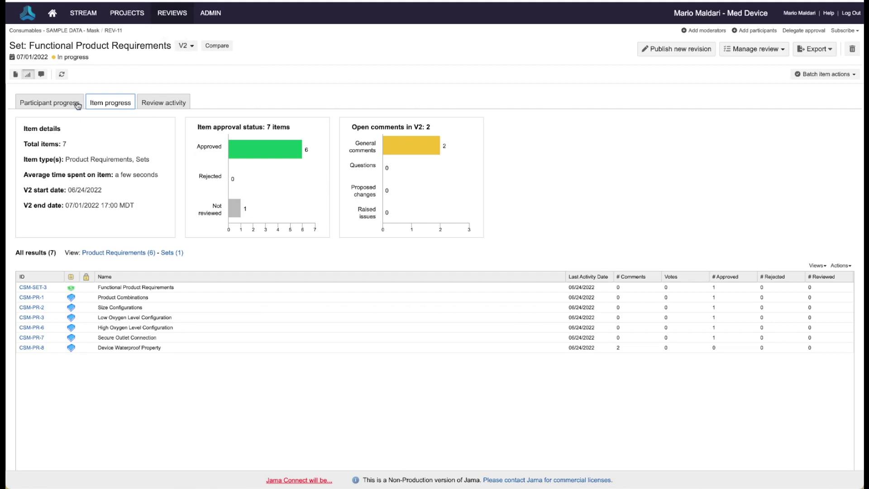
- Return to My Reviews, listing Functional Product Requirements V2 with 7 days left
click(183, 19)
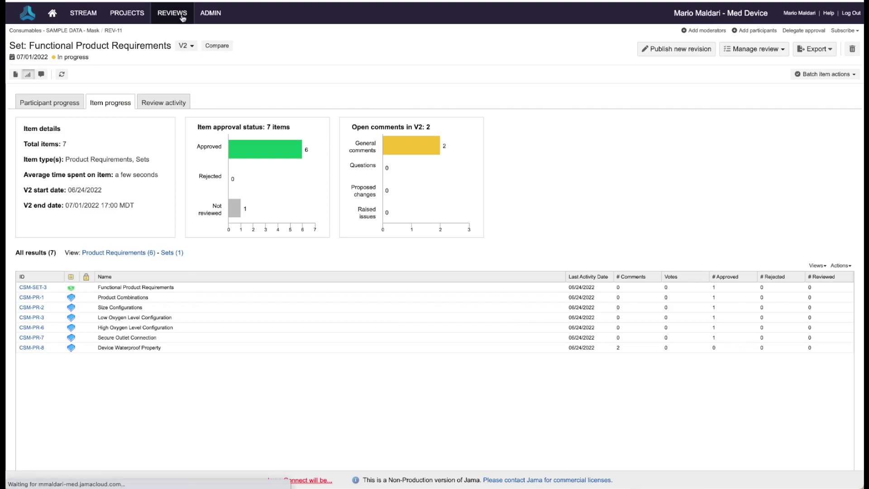